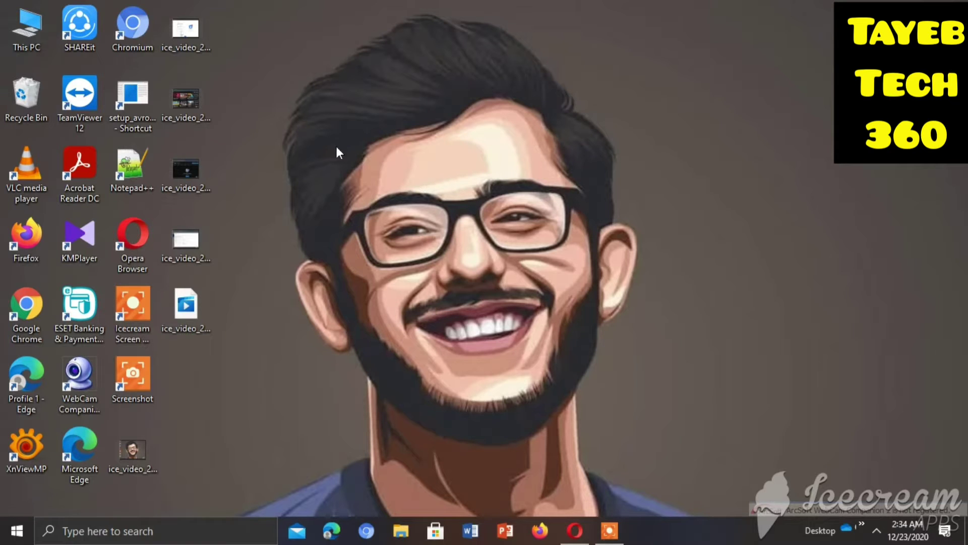
Step: Launch Google Chrome from its desktop icon
{"action": "double_click", "coordinate": [32, 305]}
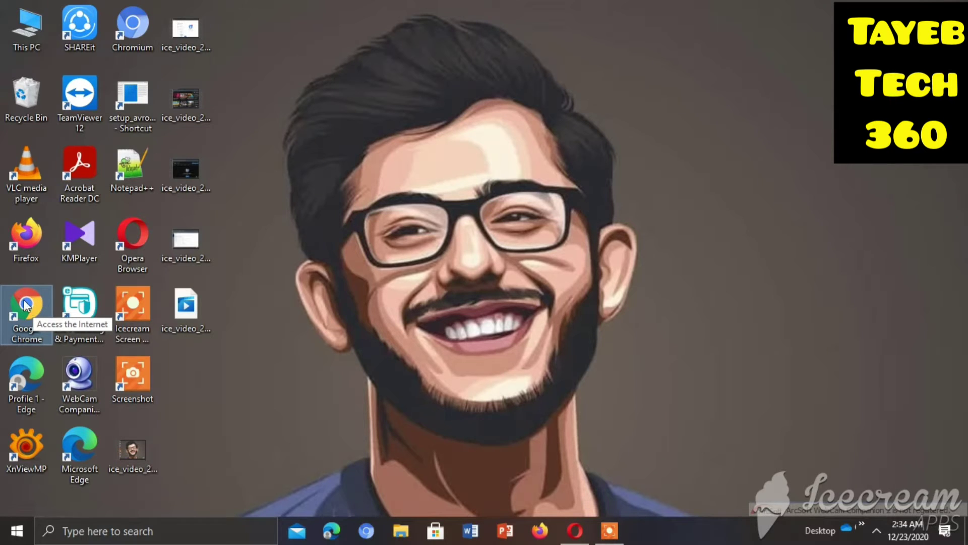
{"action": "double_click", "coordinate": [24, 306]}
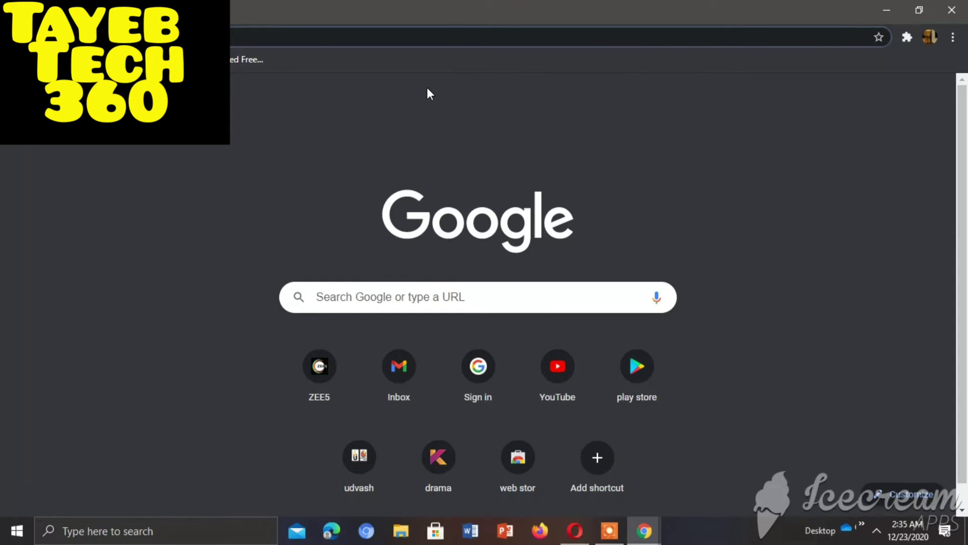
Step: Maximize the Chrome window and go to Gmail from the Google start page
{"action": "key", "text": "super+Down"}
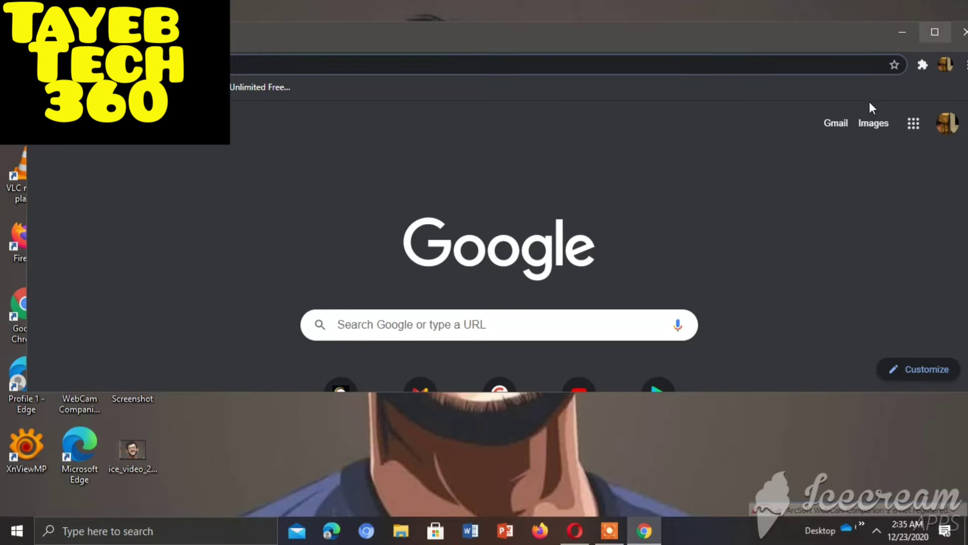
{"action": "left_click", "coordinate": [934, 33]}
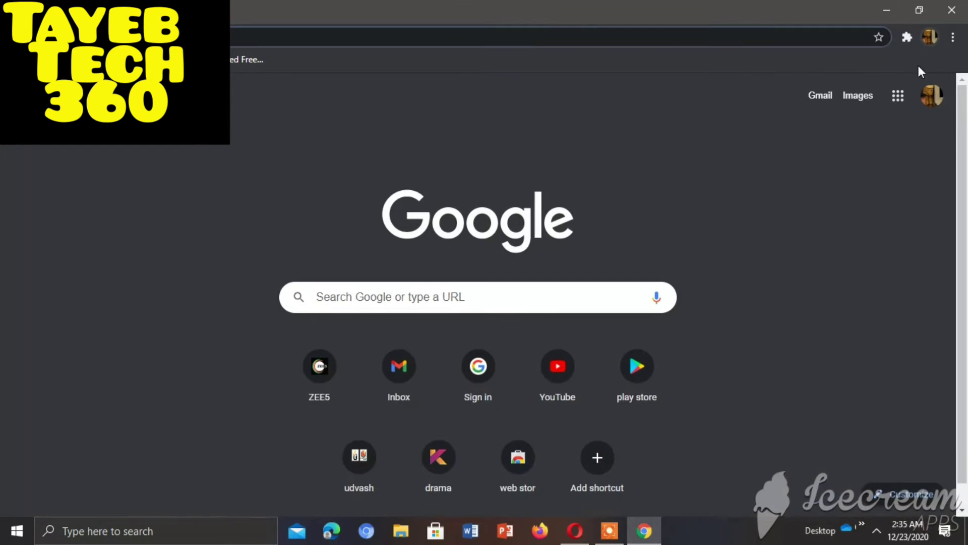
{"action": "left_click", "coordinate": [820, 95]}
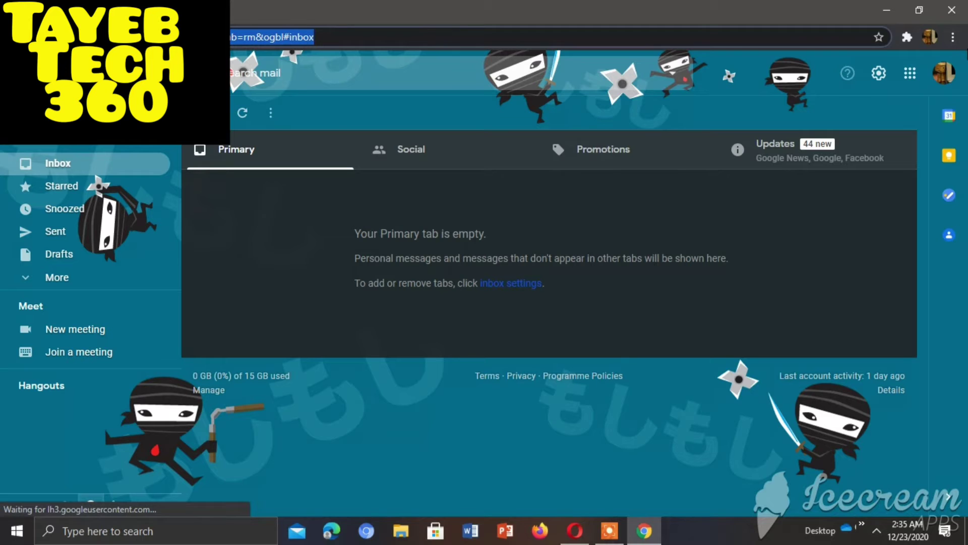
Step: From the Gmail profile avatar's account list, choose Add another account
{"action": "left_click", "coordinate": [944, 79]}
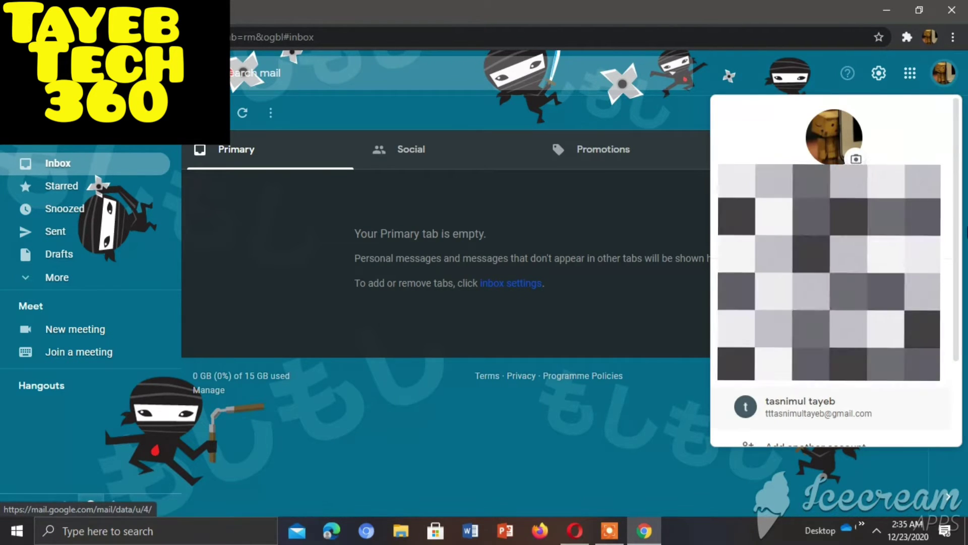
{"action": "scroll", "coordinate": [955, 207], "scroll_direction": "down", "scroll_amount": 2}
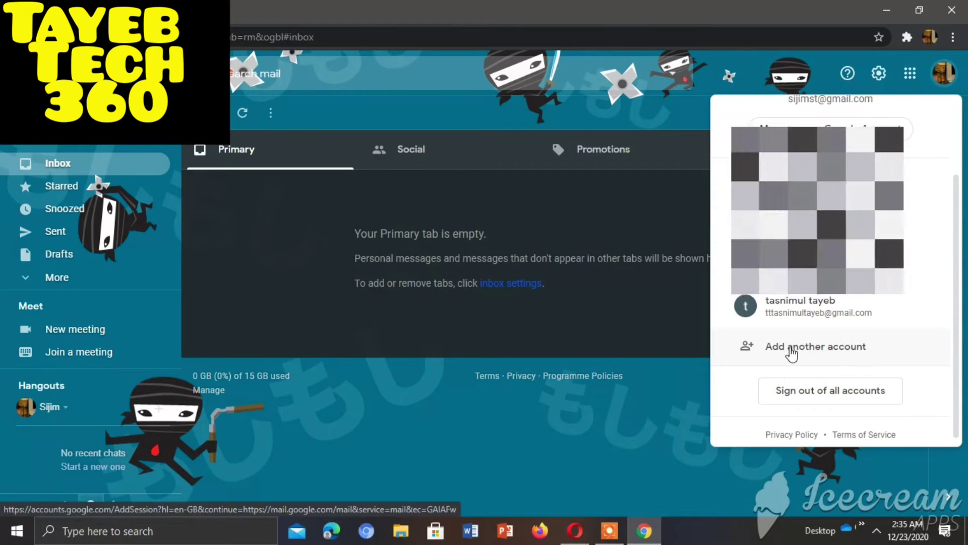
{"action": "left_click", "coordinate": [842, 345]}
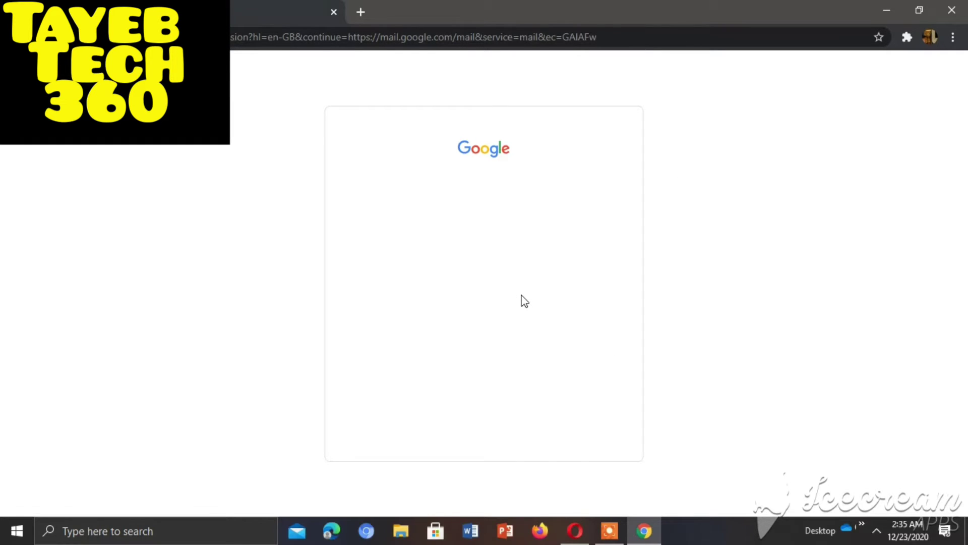
Step: On the Google sign-in page, choose Create account for personal use
{"action": "left_click", "coordinate": [445, 258]}
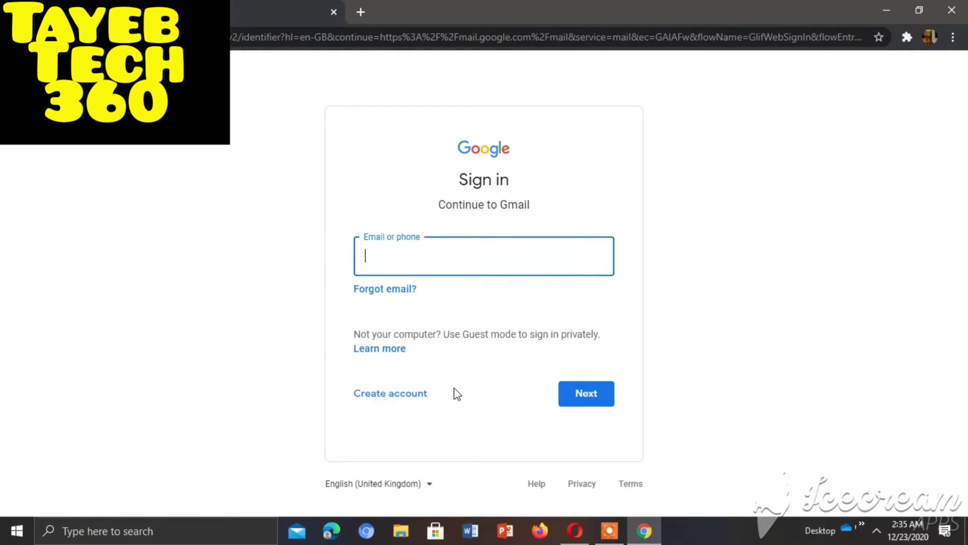
{"action": "left_click", "coordinate": [394, 399]}
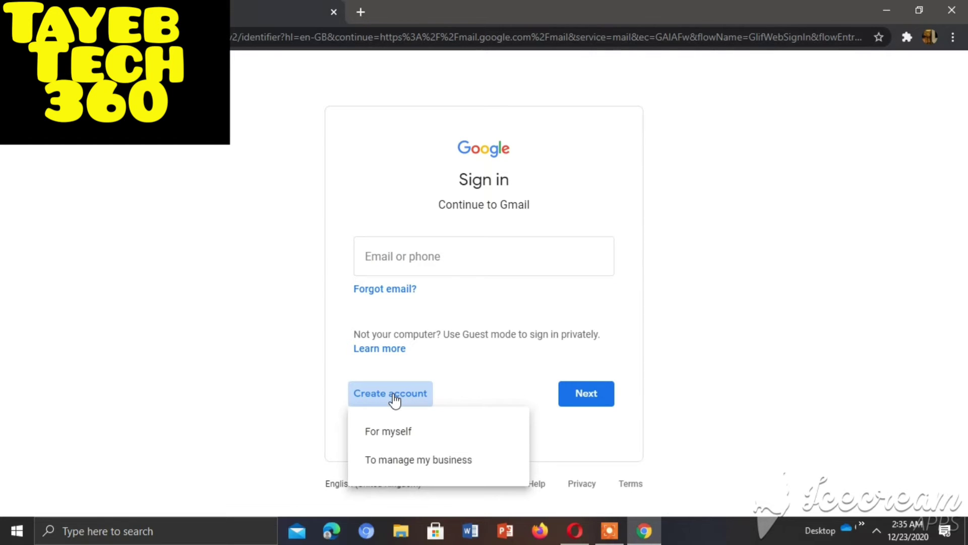
{"action": "left_click", "coordinate": [387, 438]}
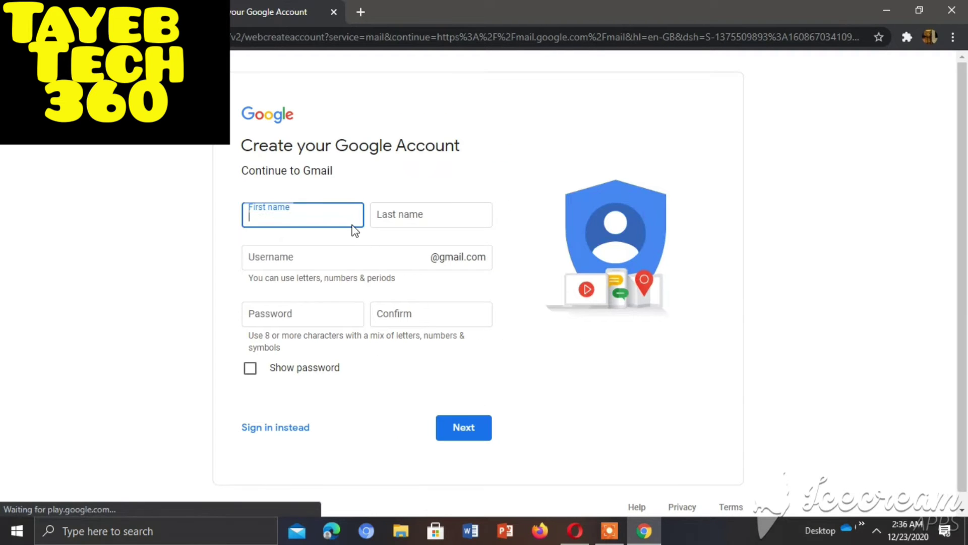
Step: Check the name and username fields and make the password visible
{"action": "left_click", "coordinate": [374, 226]}
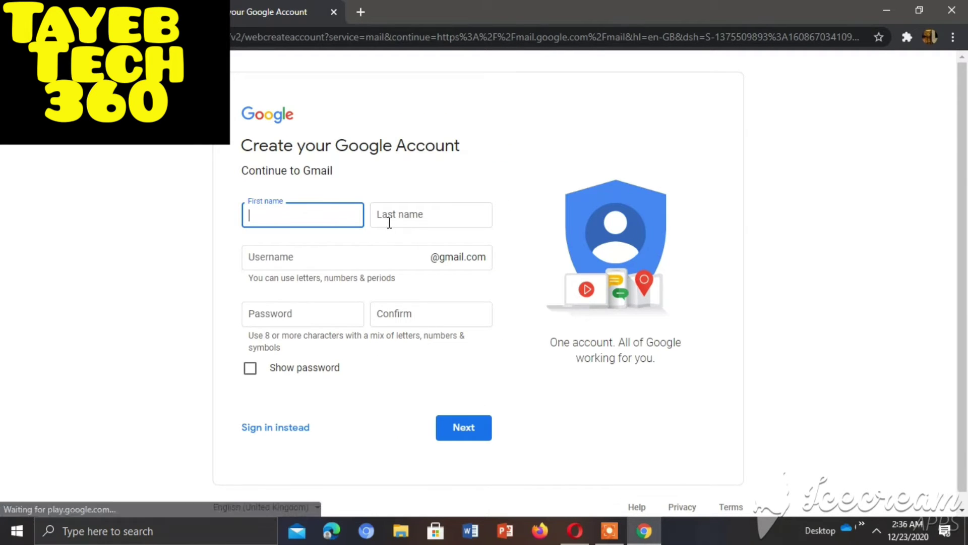
{"action": "left_click", "coordinate": [335, 264]}
{"action": "left_click", "coordinate": [373, 333]}
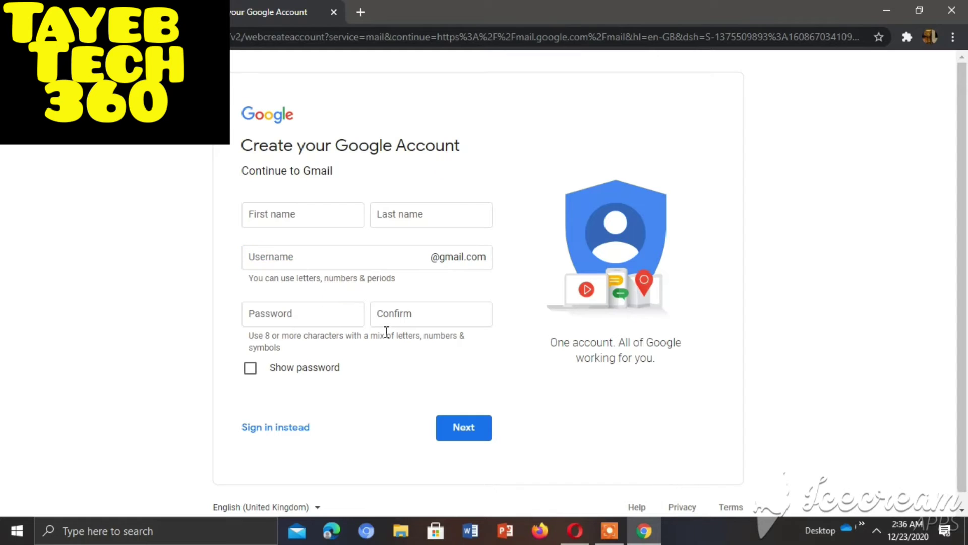
{"action": "left_click", "coordinate": [413, 304]}
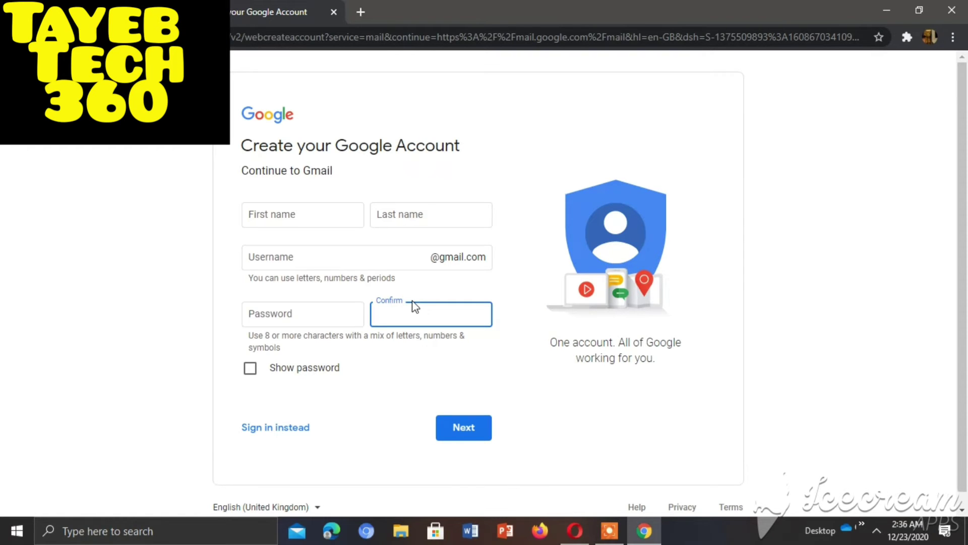
{"action": "left_click", "coordinate": [270, 371]}
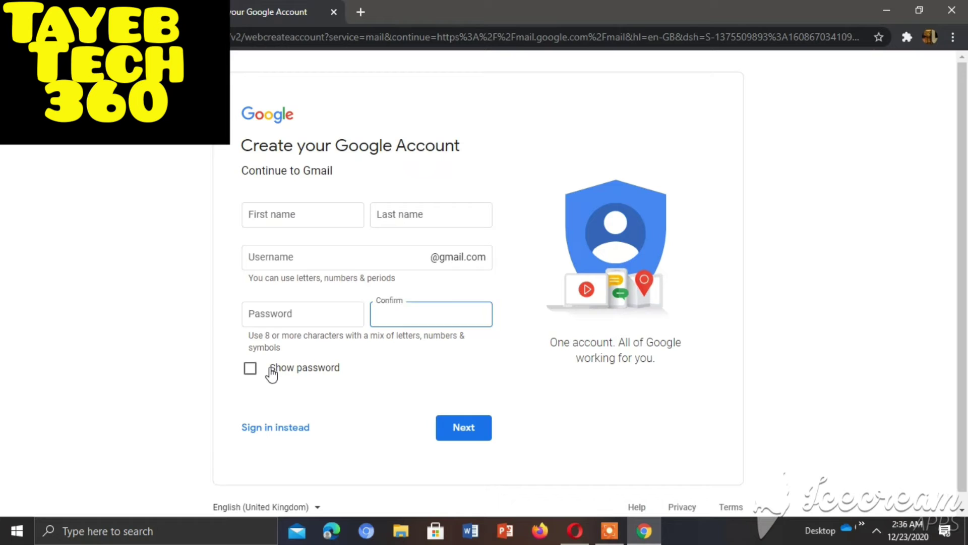
Step: Enter the account password in Password and Confirm, then submit the account details
{"action": "left_click", "coordinate": [284, 318]}
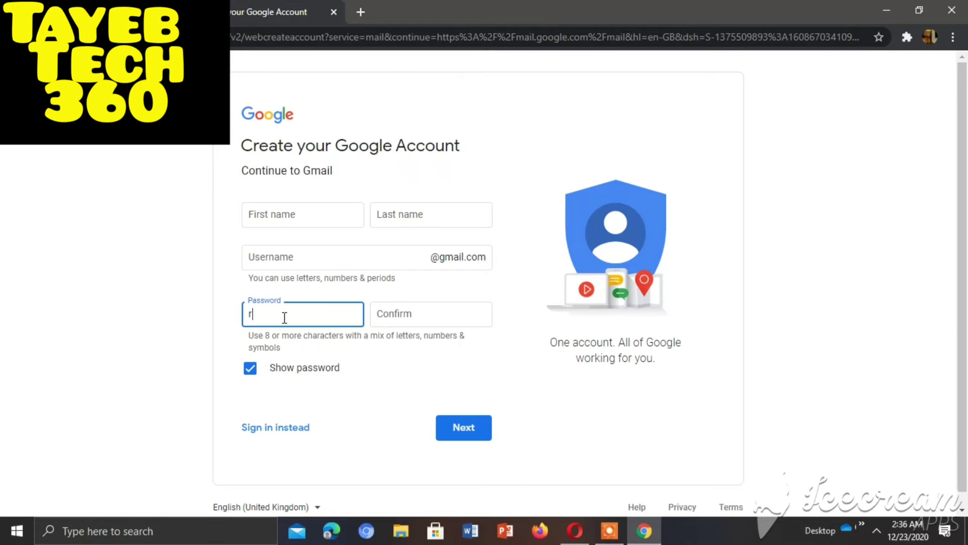
{"action": "left_click", "coordinate": [399, 317]}
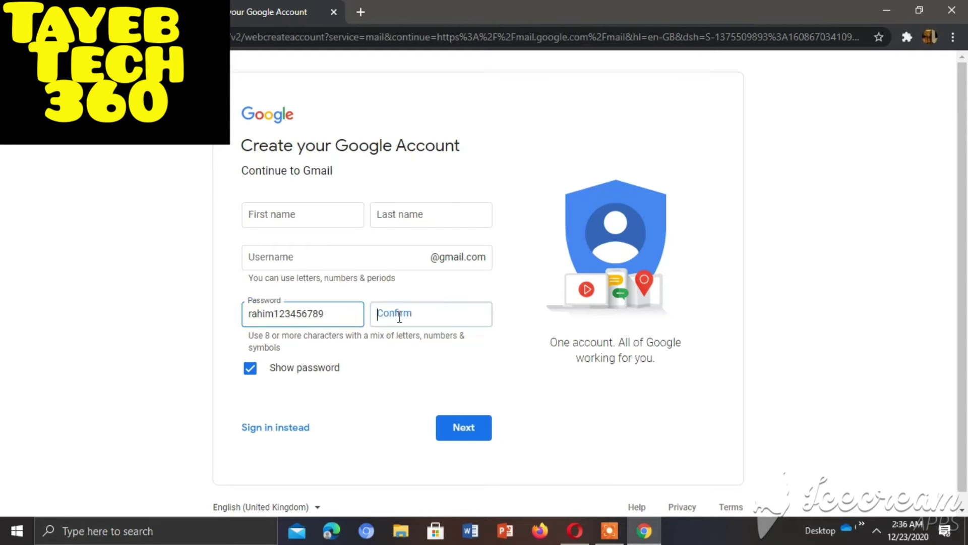
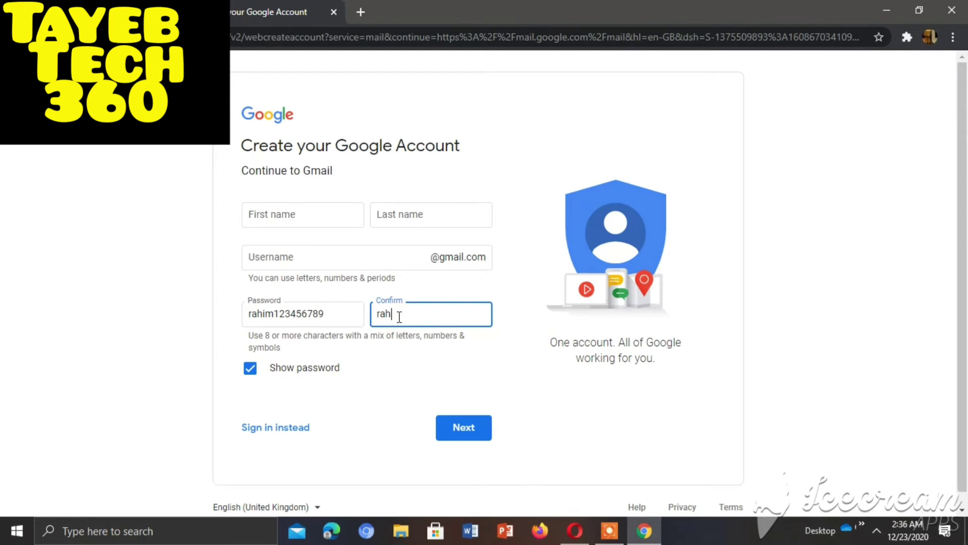
{"action": "left_click", "coordinate": [457, 431]}
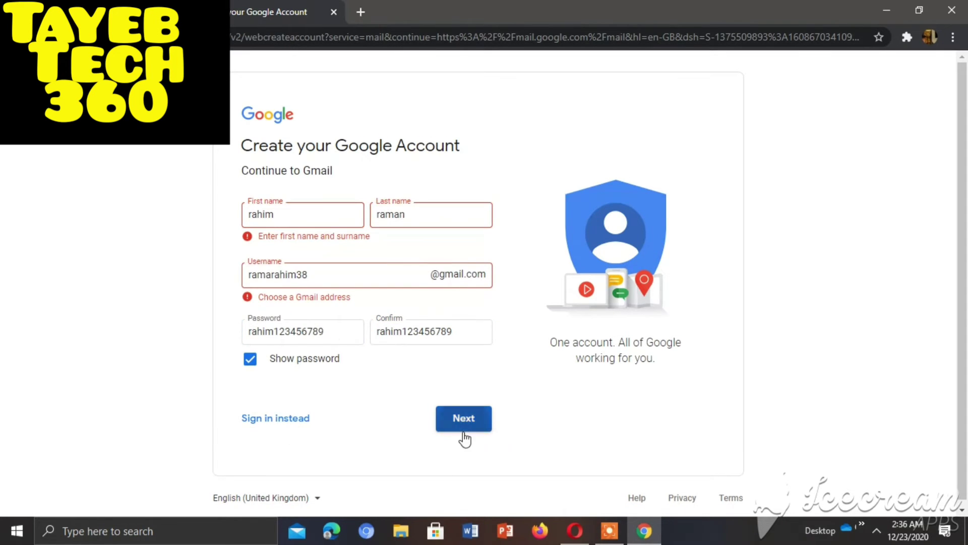
{"action": "left_click", "coordinate": [461, 428]}
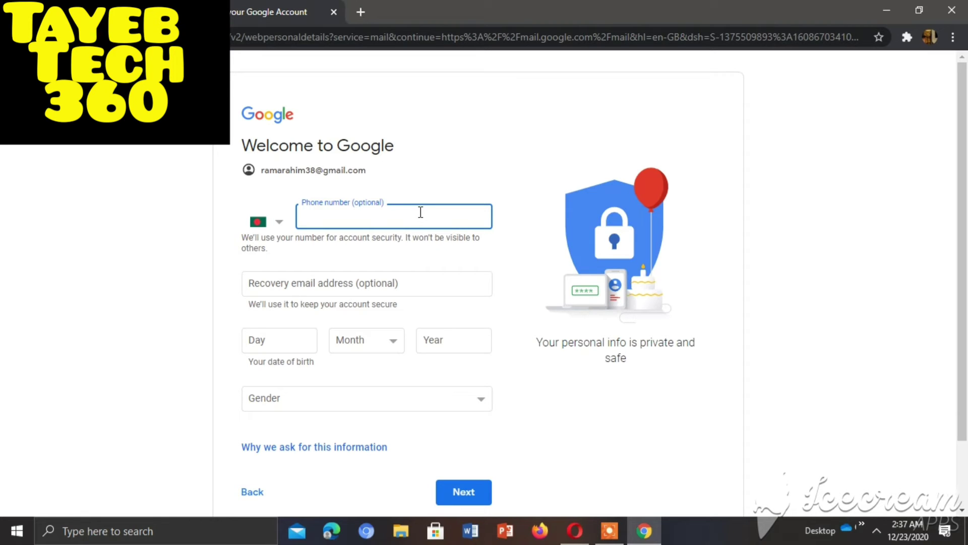
Step: Leave the phone number blank, erasing the number that was typed
{"action": "type", "text": "1234567890"}
{"action": "left_click_drag", "start_coordinate": [400, 214], "coordinate": [282, 213]}
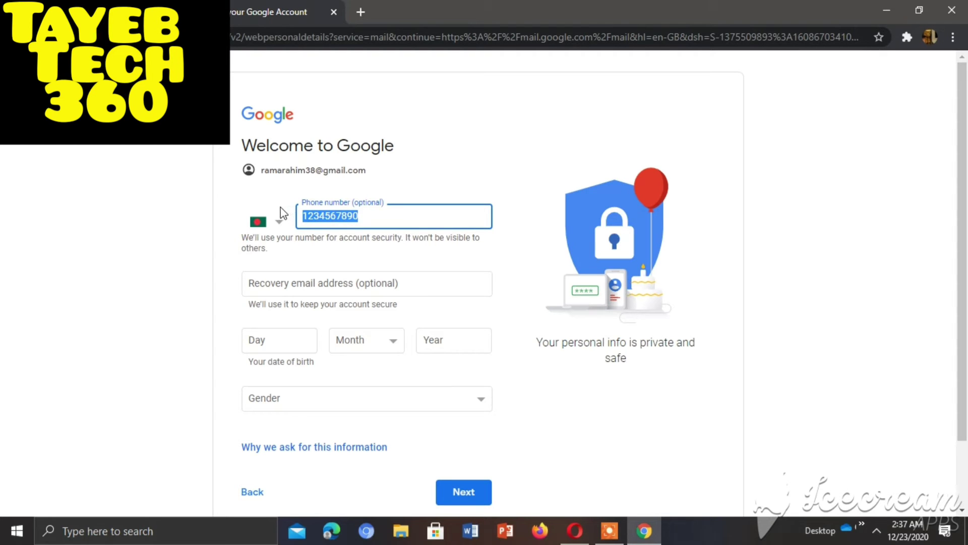
{"action": "key", "text": "BackSpace"}
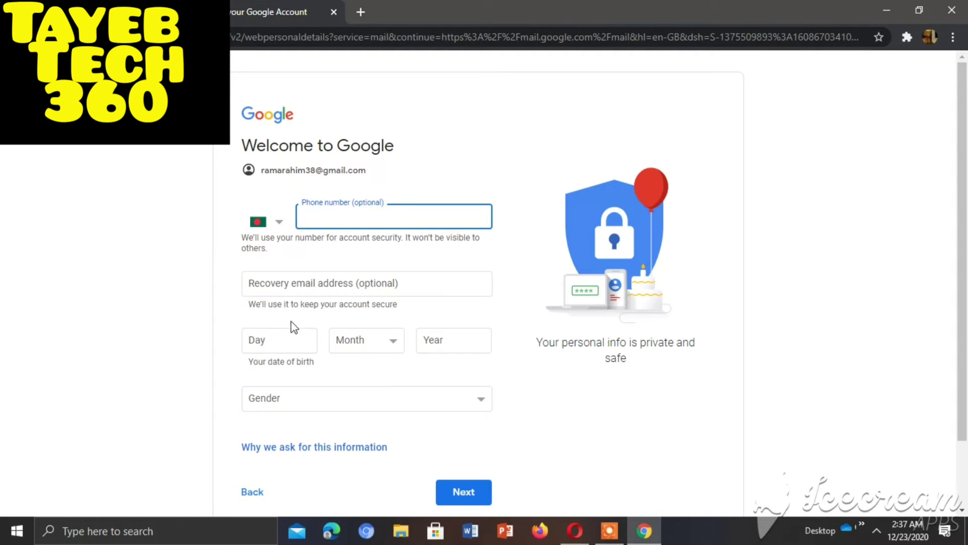
Step: Set the gender to Male
{"action": "left_click", "coordinate": [291, 341]}
{"action": "right_click", "coordinate": [291, 342]}
{"action": "left_click", "coordinate": [382, 350]}
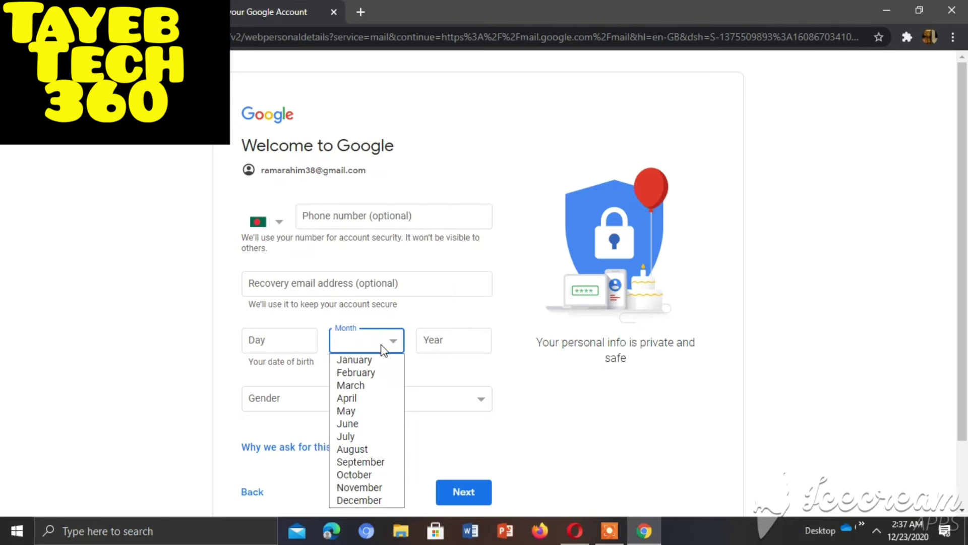
{"action": "left_click", "coordinate": [422, 343]}
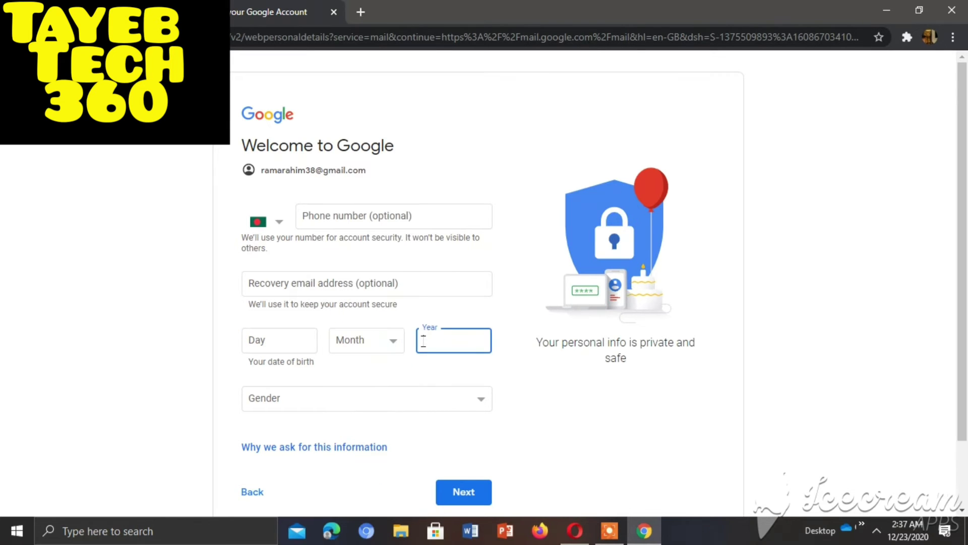
{"action": "left_click", "coordinate": [285, 406]}
{"action": "left_click", "coordinate": [315, 431]}
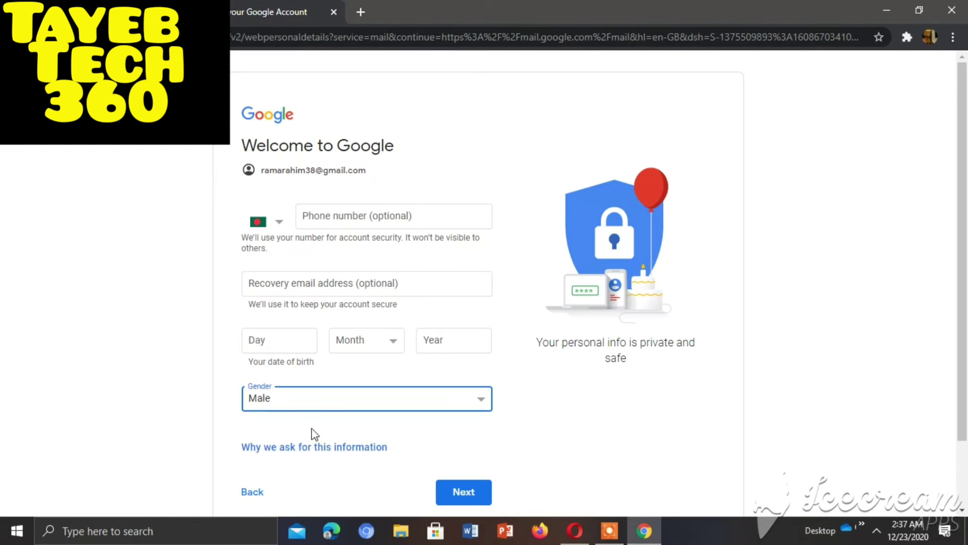
{"action": "left_click", "coordinate": [290, 339]}
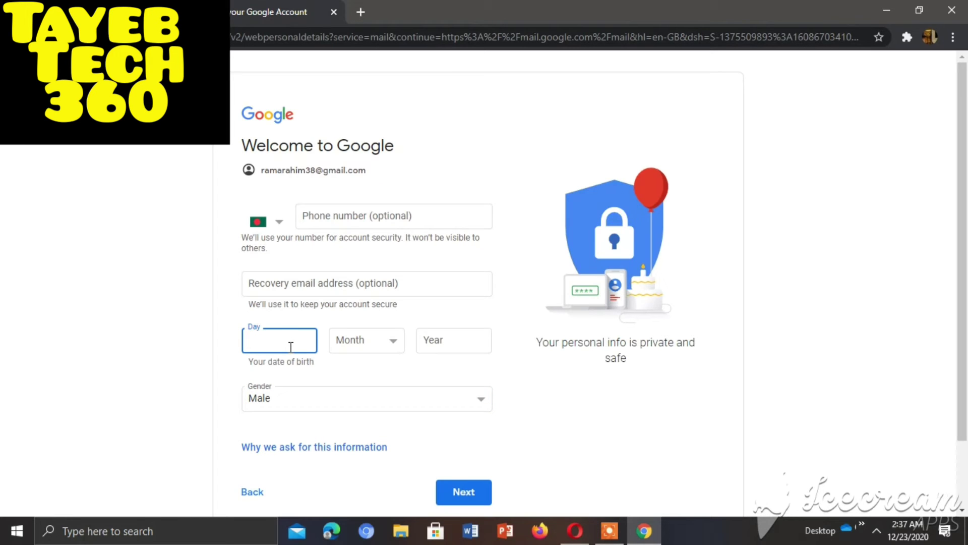
{"action": "type", "text": "12"}
{"action": "left_click", "coordinate": [340, 339]}
{"action": "left_click", "coordinate": [353, 385]}
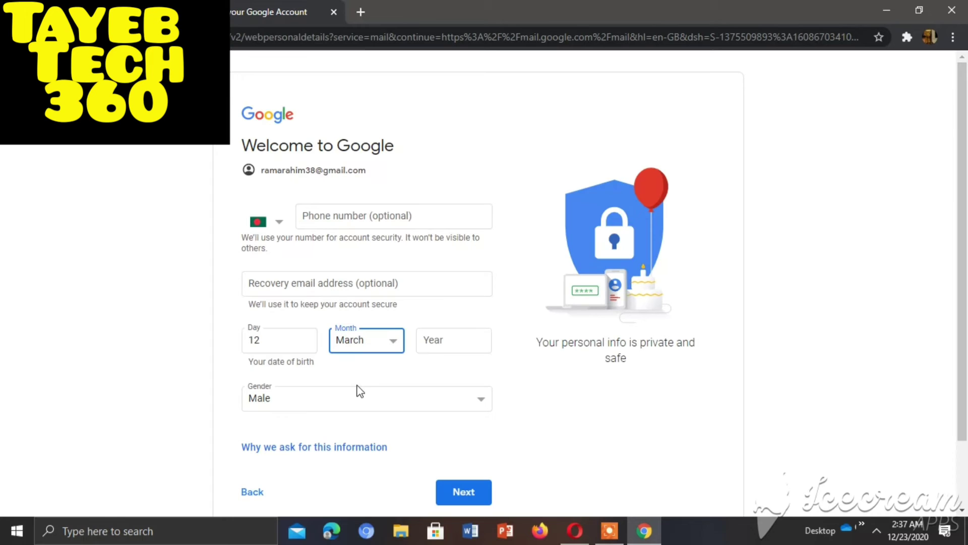
{"action": "left_click", "coordinate": [451, 348]}
{"action": "type", "text": "20"}
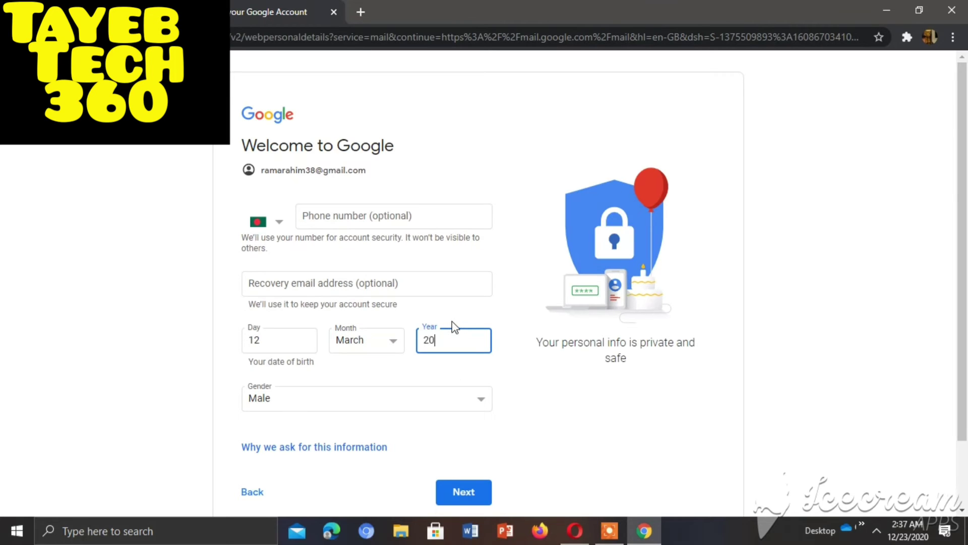
{"action": "type", "text": "03"}
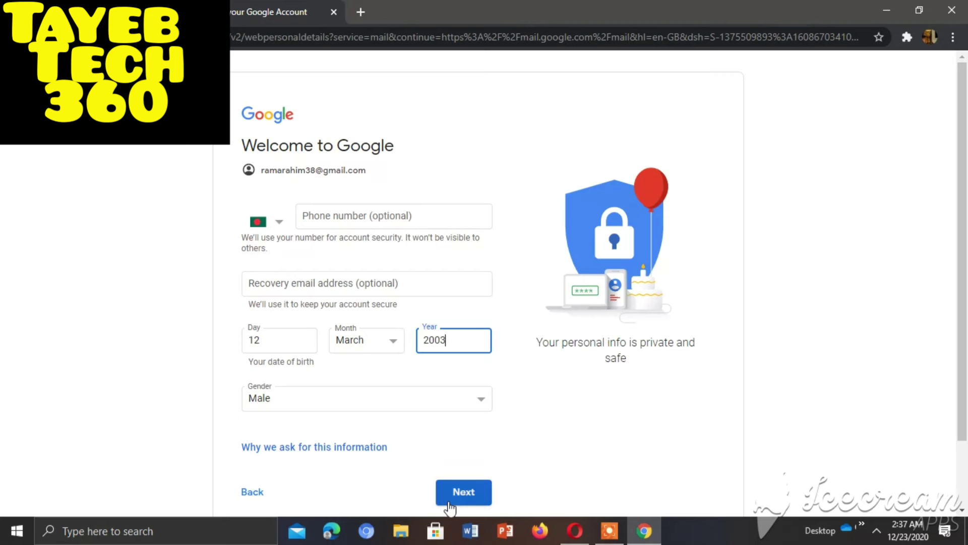
{"action": "left_click", "coordinate": [449, 506]}
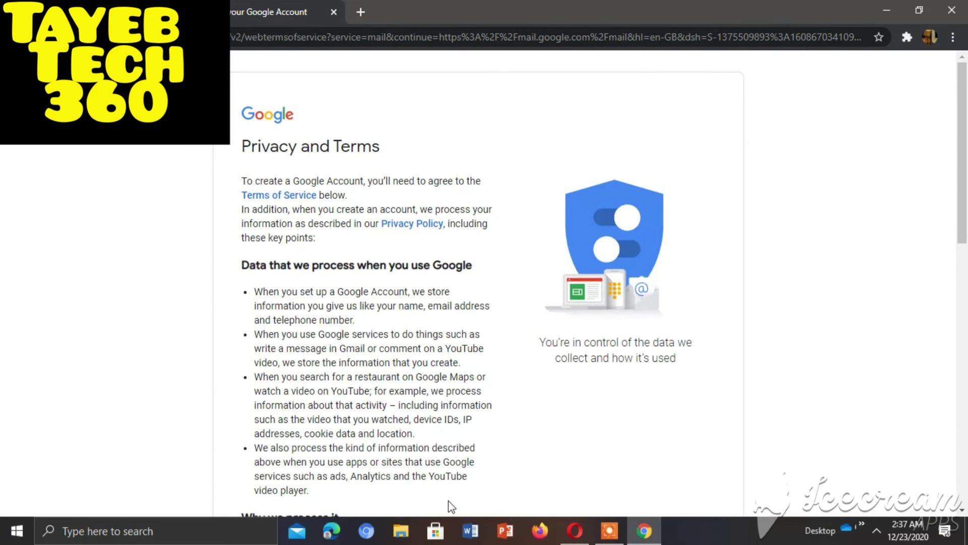
Step: Scroll to the end of the Privacy and Terms and accept them with I agree
{"action": "left_click_drag", "start_coordinate": [966, 180], "coordinate": [966, 272]}
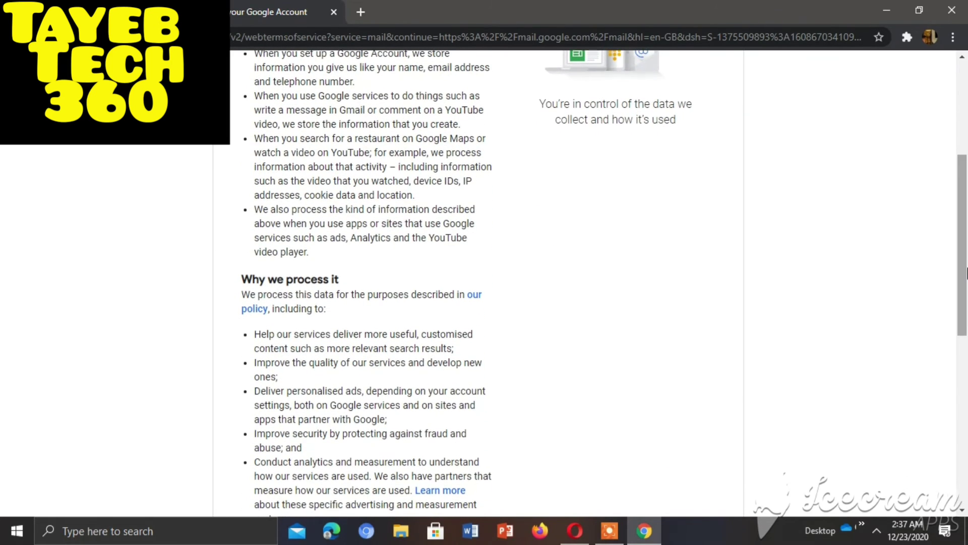
{"action": "scroll", "coordinate": [967, 273], "scroll_direction": "down", "scroll_amount": 9}
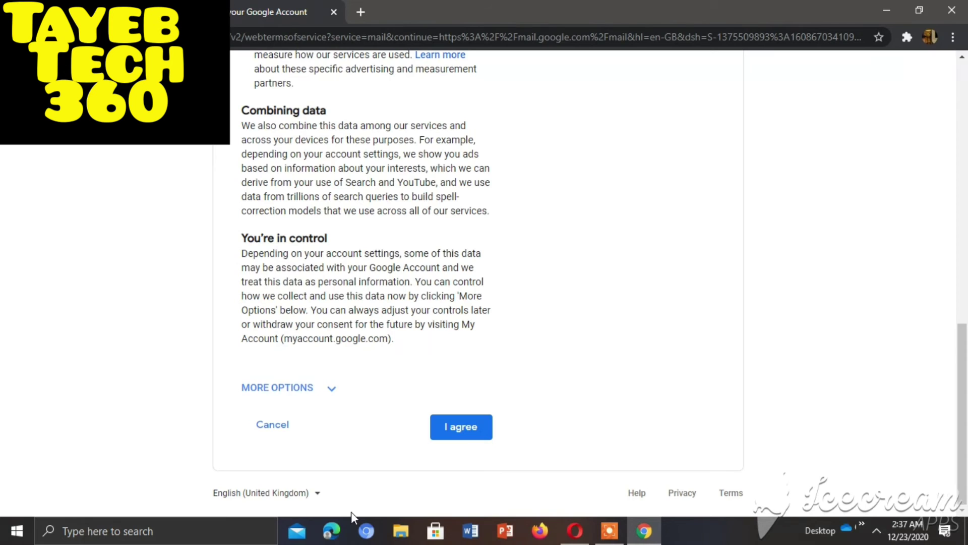
{"action": "left_click", "coordinate": [465, 442]}
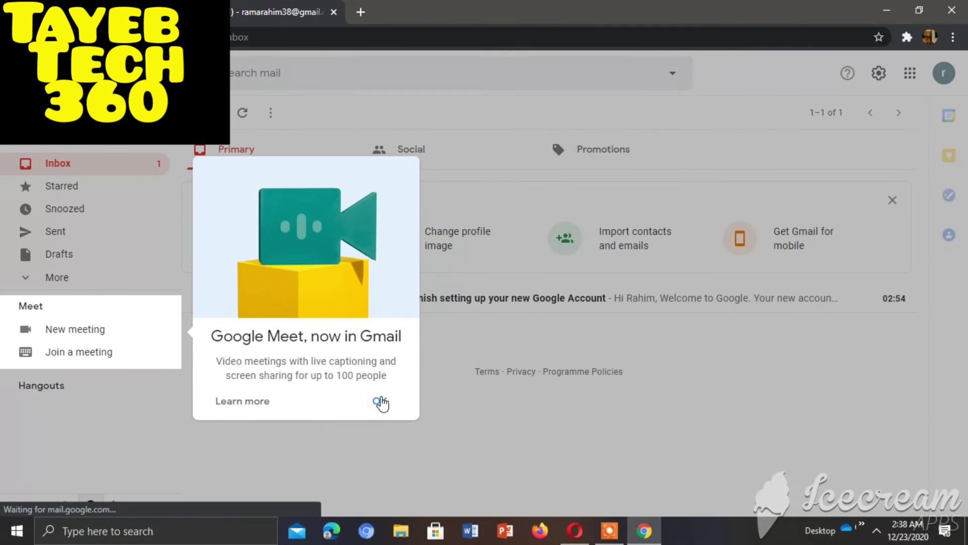
Step: Dismiss the Google Meet announcement in the new Gmail inbox
{"action": "left_click", "coordinate": [382, 401]}
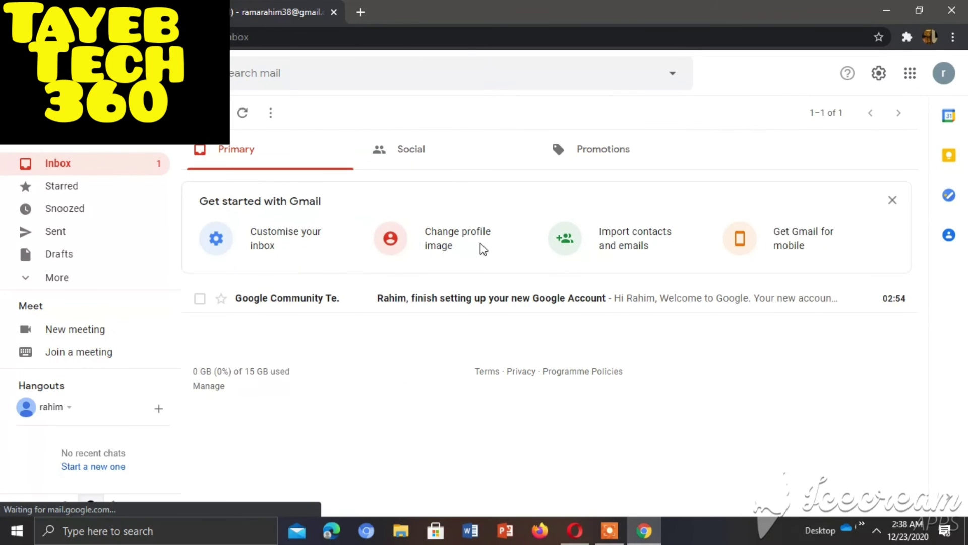